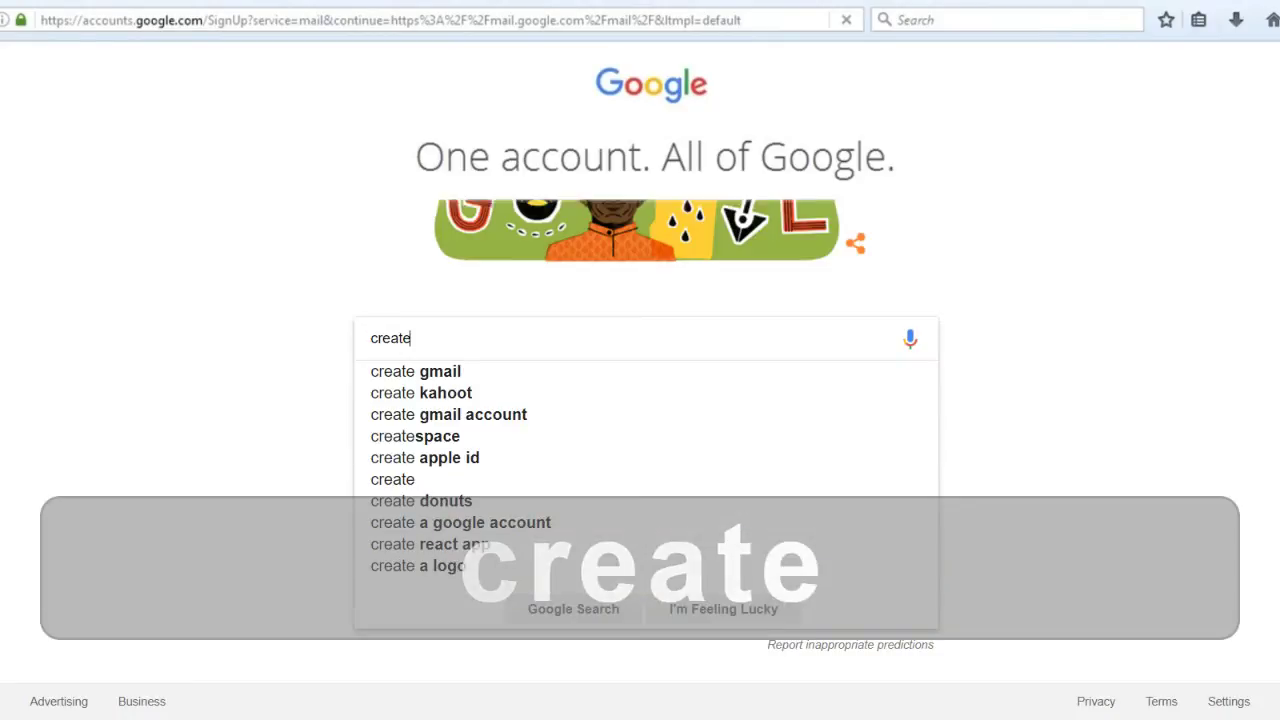
- Finish the 'create a google account' search, then enter the new account's username on Gmail's sign-in page
type("a google accoun")
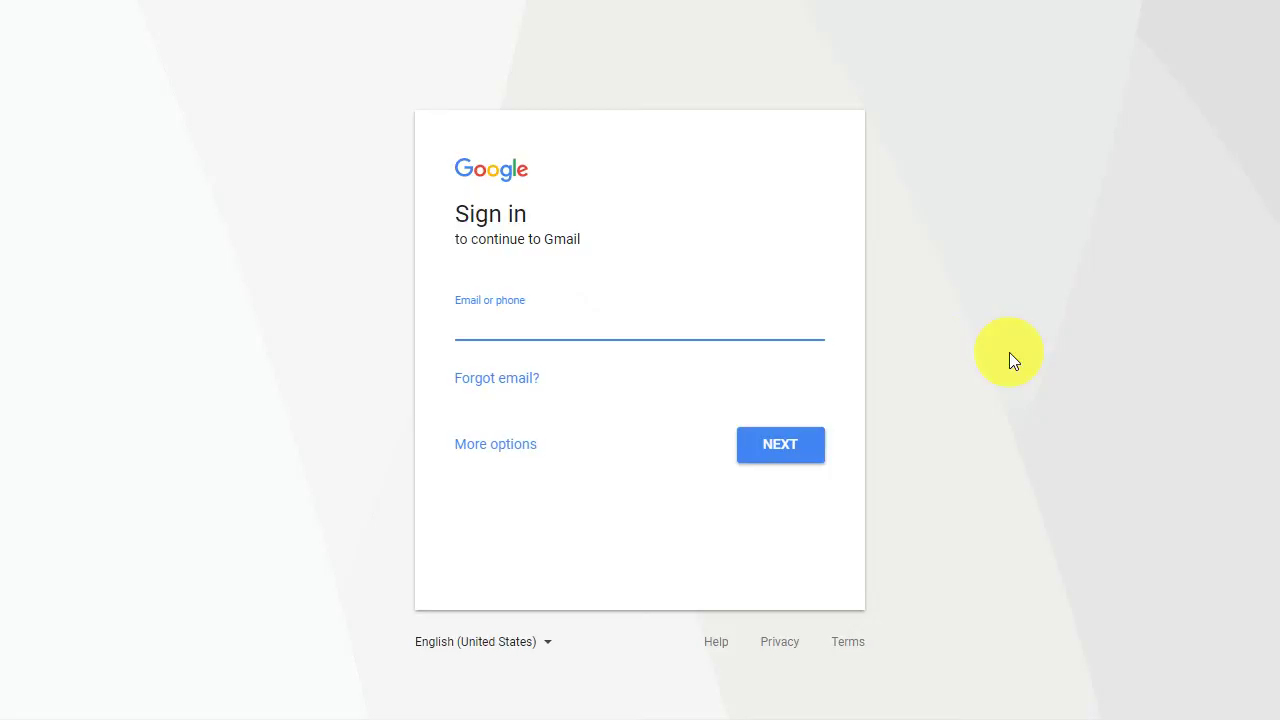
type("EzvidReade")
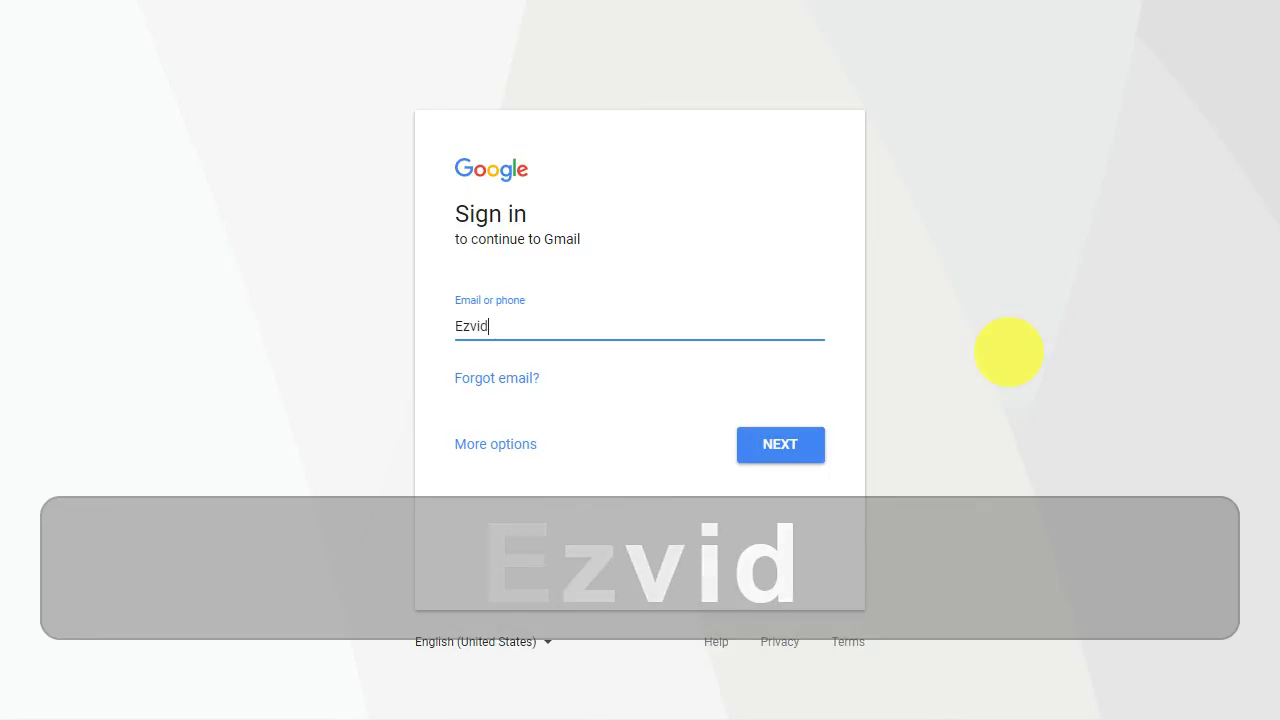
type("r76")
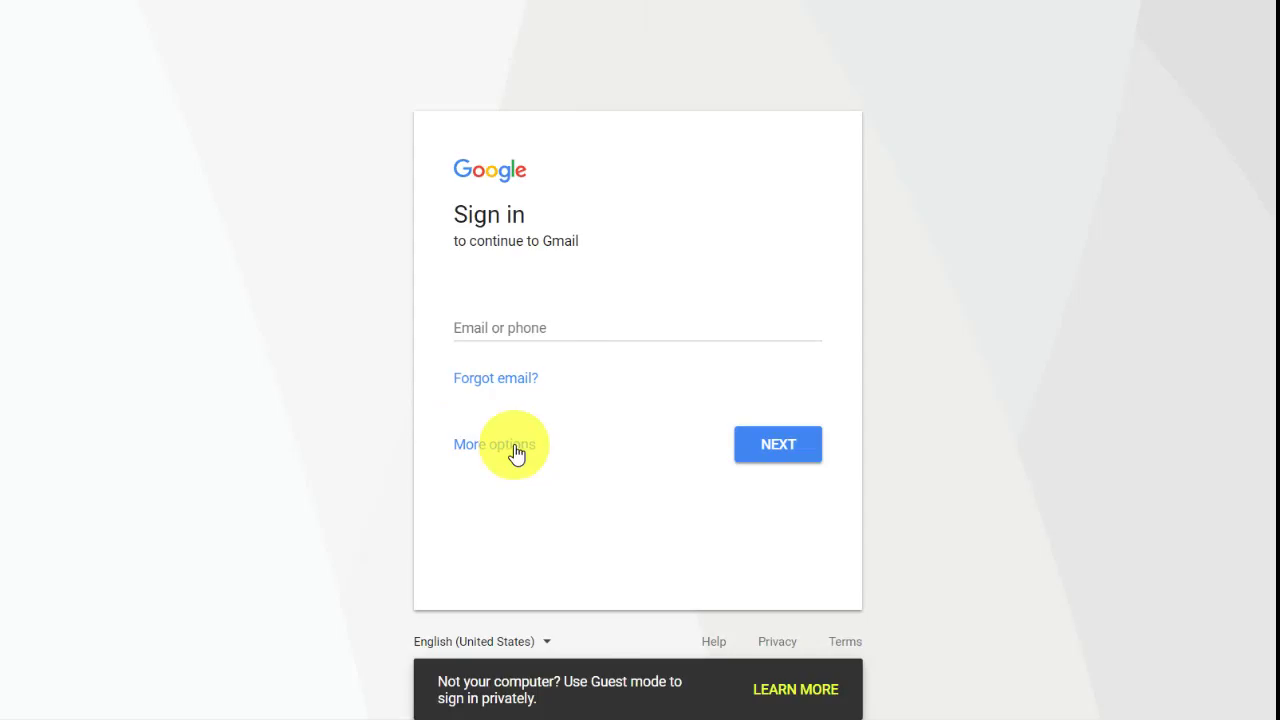
- Start a new Google Account and fill in name, username, password, April 05 1984 birthday and Male gender
left_click(514, 451)
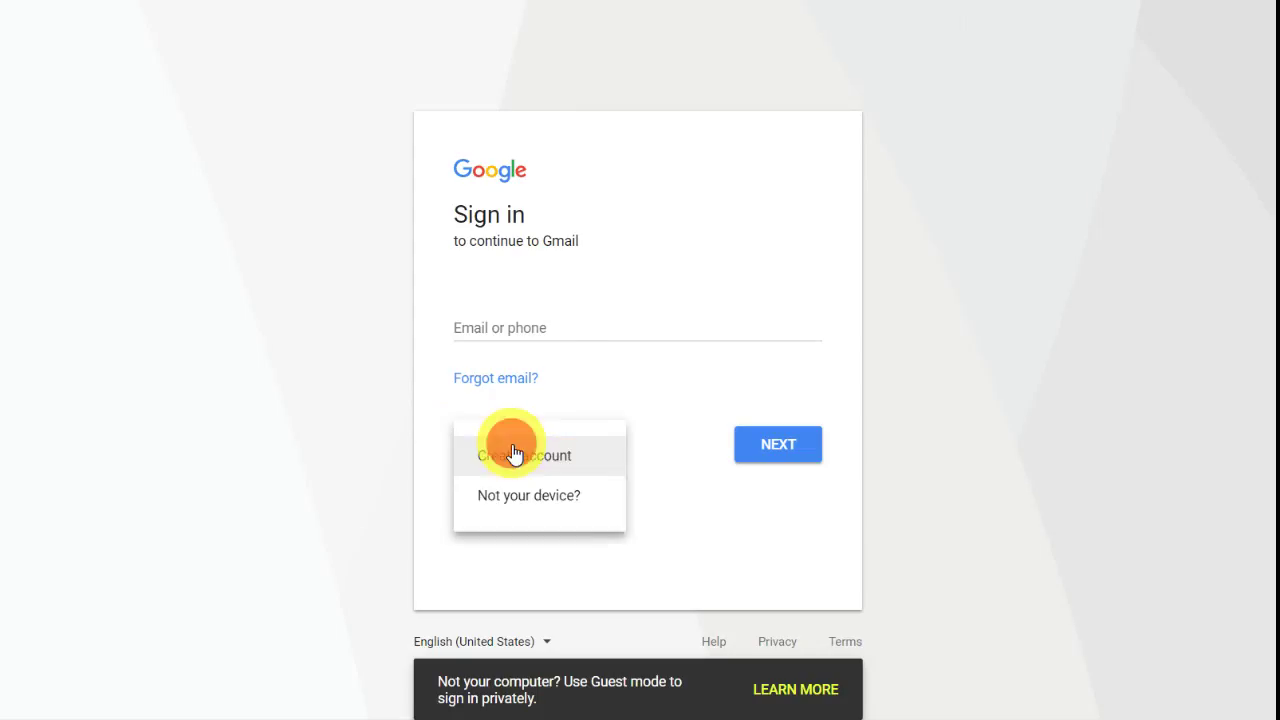
left_click(606, 455)
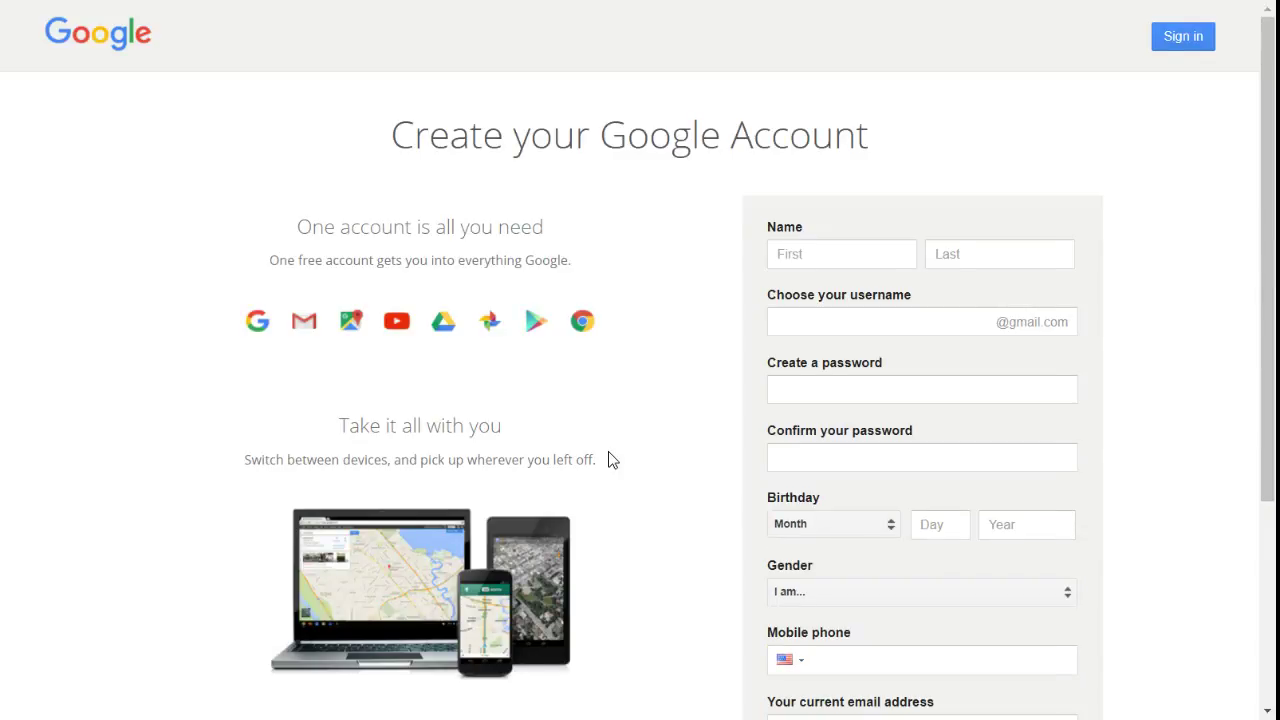
scroll(744, 250, "down", 3)
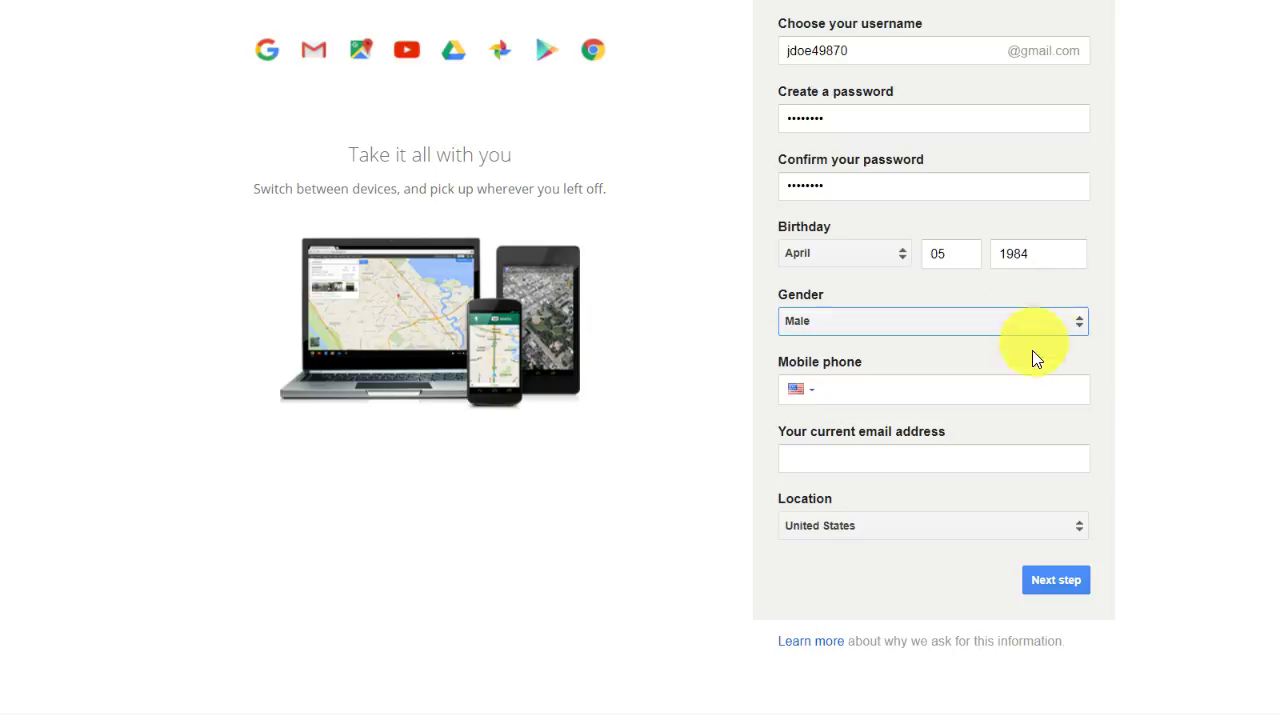
left_click(1030, 391)
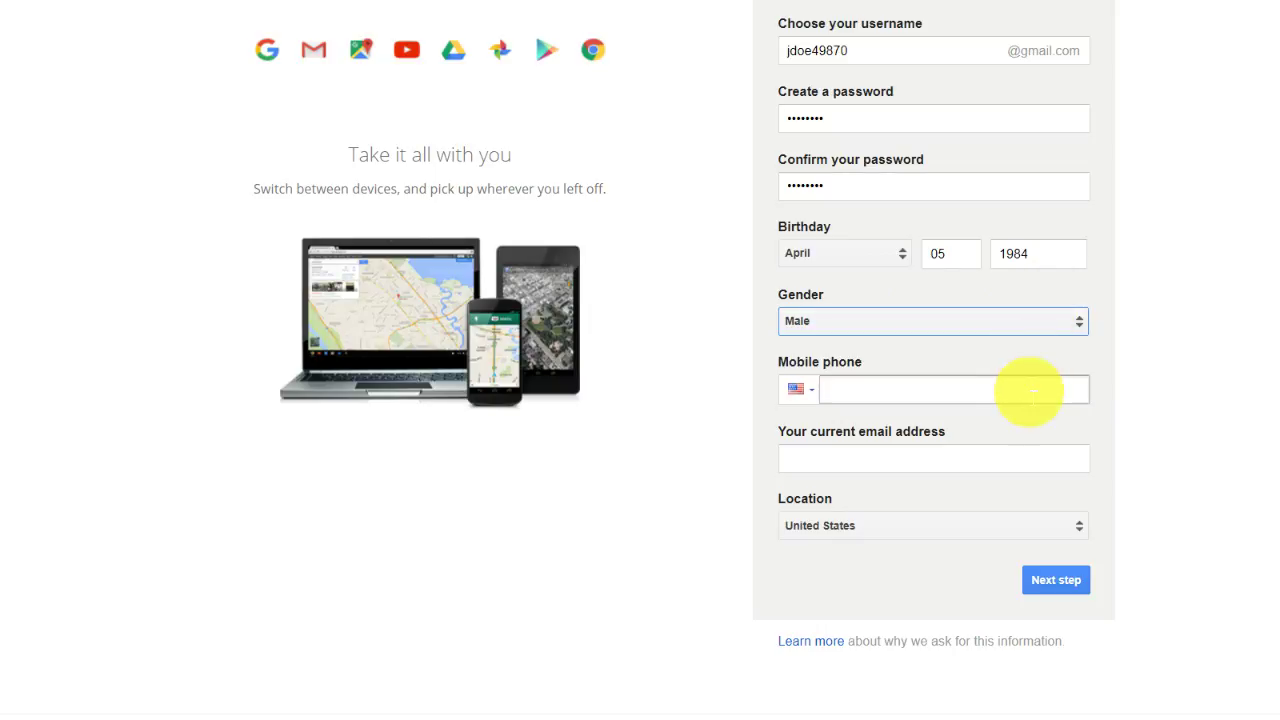
- Submit the completed sign-up form and scroll through the Privacy and Terms agreement
left_click(1055, 581)
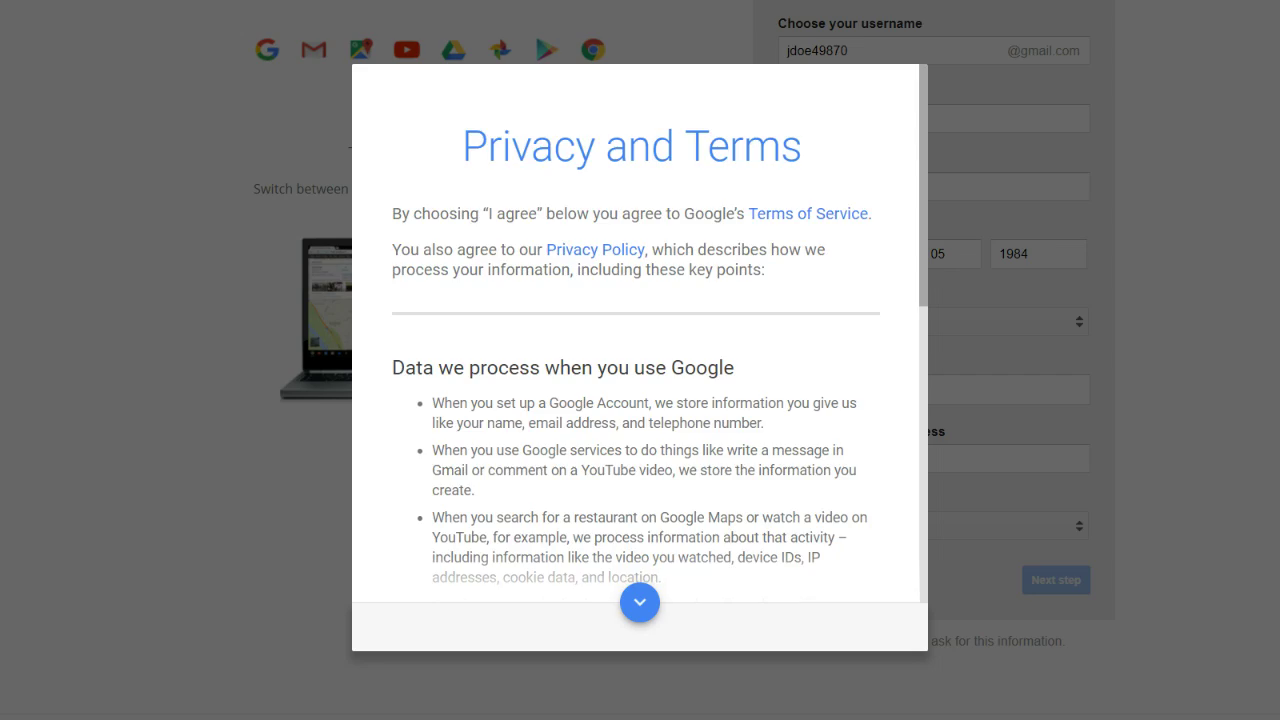
scroll(640, 331, "down", 3)
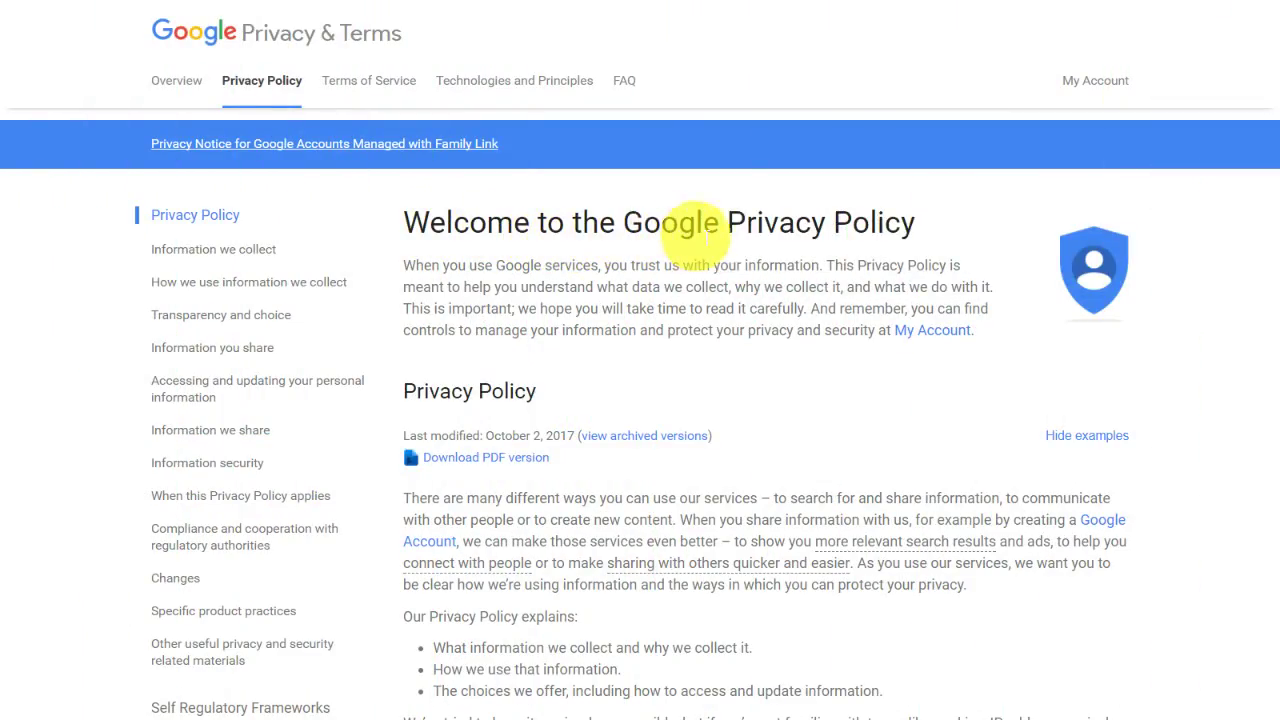
scroll(982, 240, "down", 2)
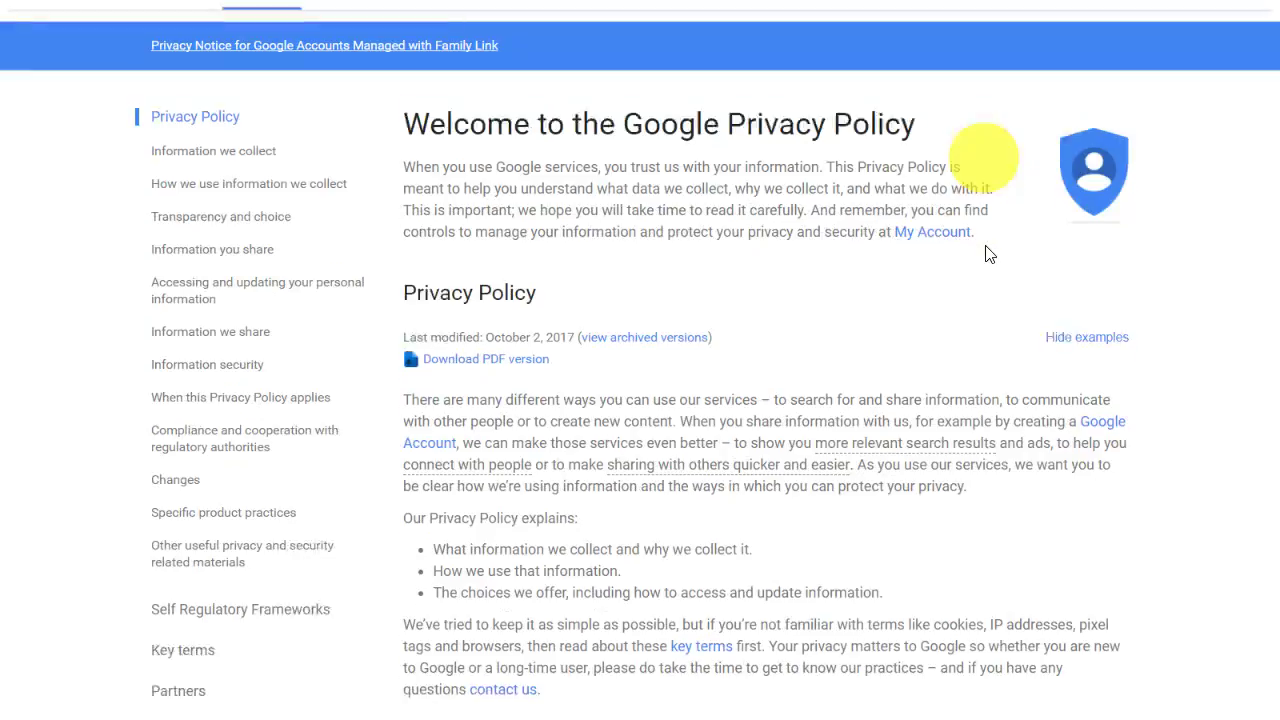
scroll(988, 256, "down", 1)
scroll(1014, 264, "down", 3)
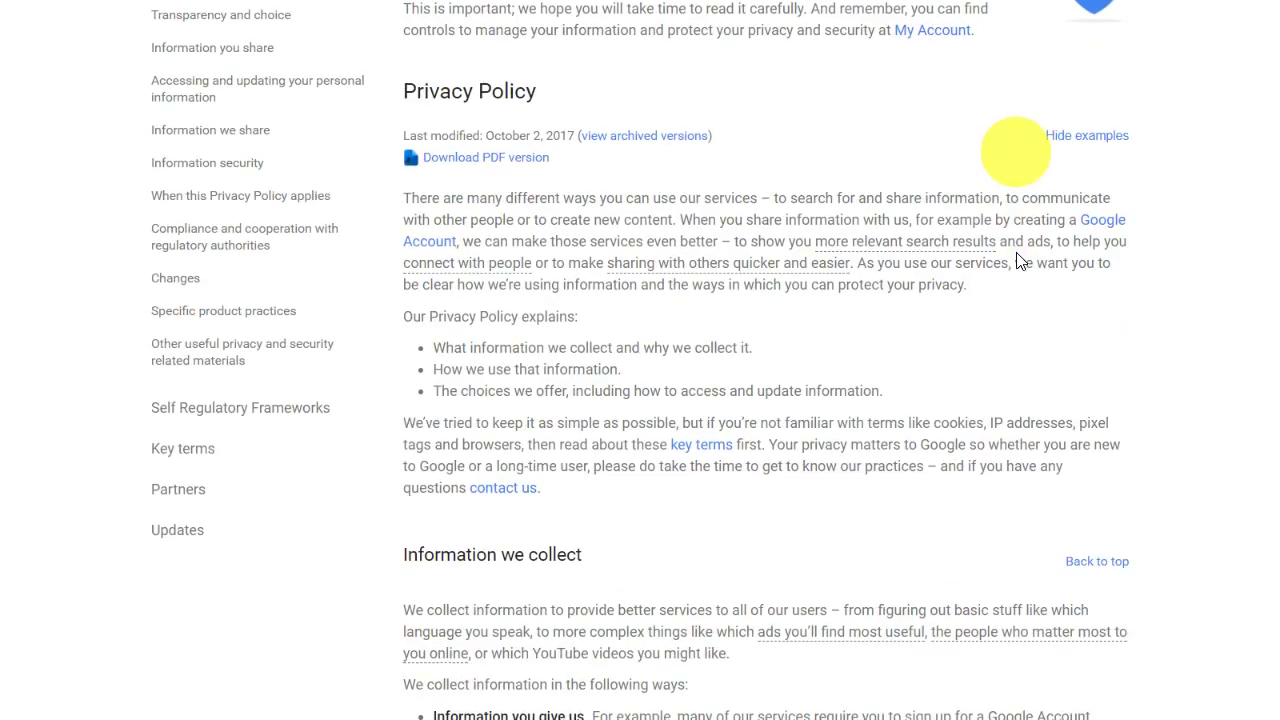
scroll(1019, 261, "down", 3)
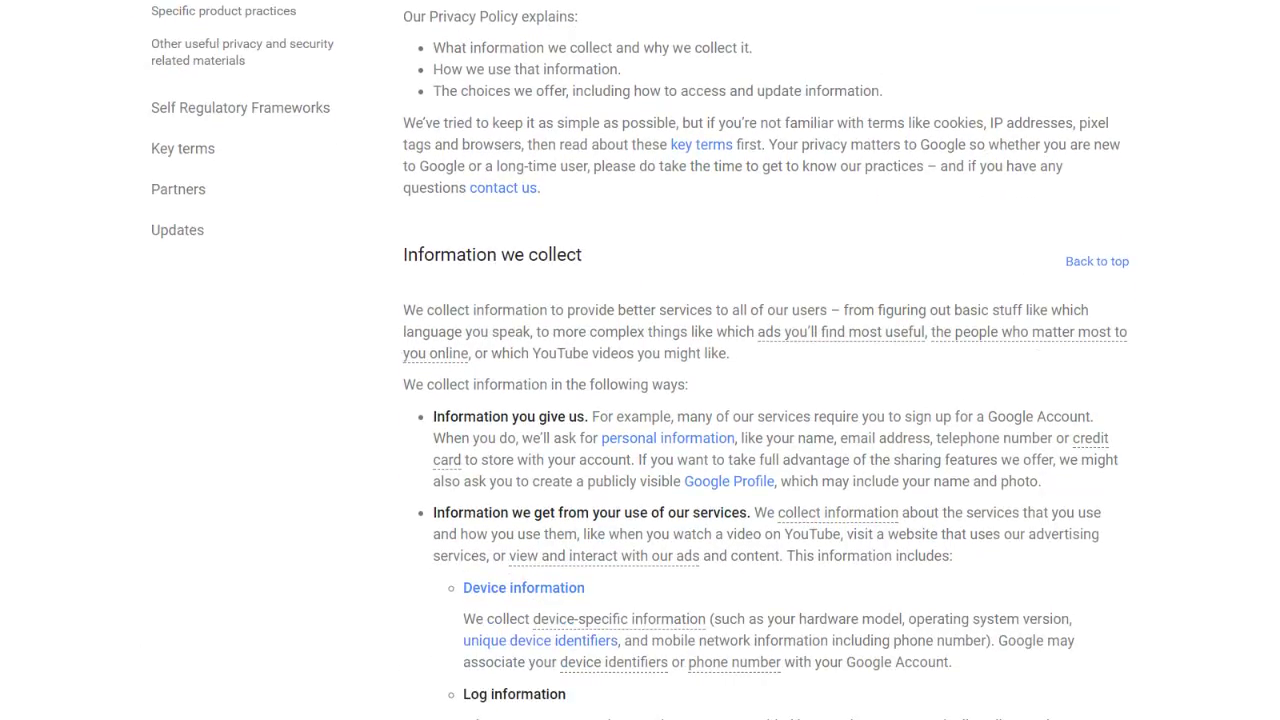
scroll(1020, 261, "down", 2)
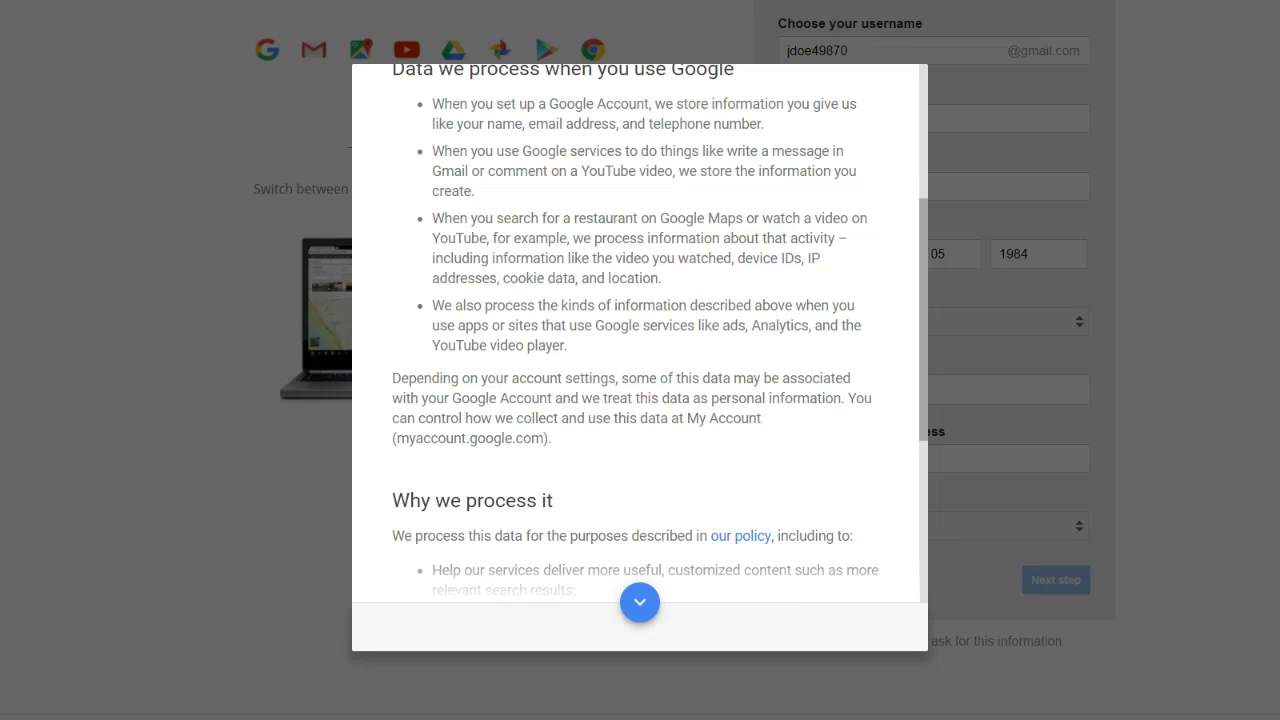
- Scroll to the end of the Privacy and Terms and agree to them
scroll(640, 330, "down", 5)
scroll(640, 330, "down", 3)
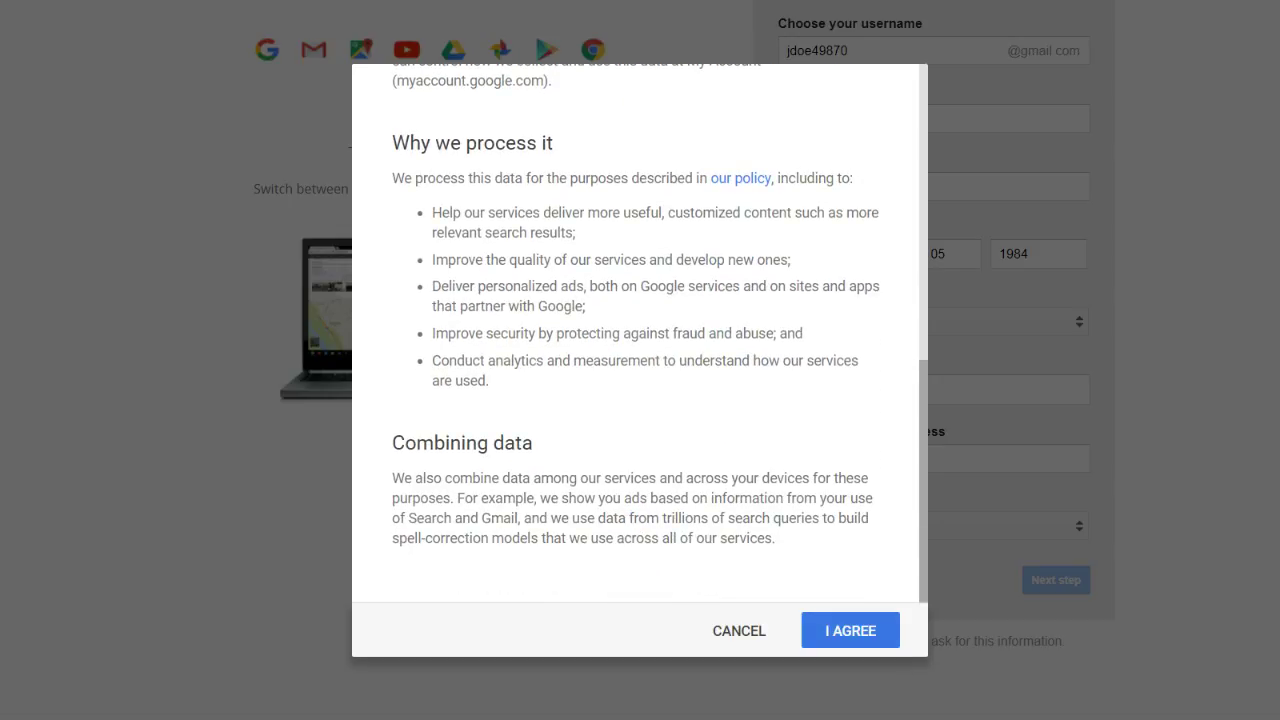
left_click(843, 638)
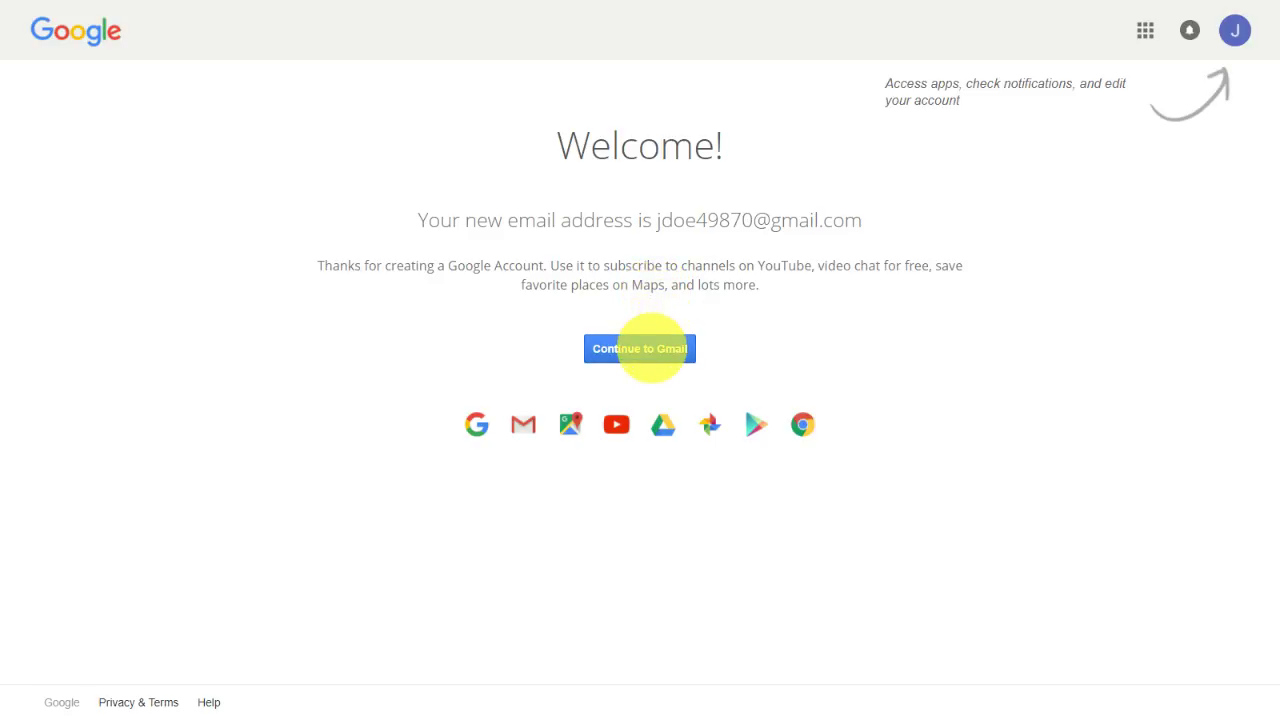
- Continue to the new Gmail inbox and step through the introduction tour
left_click(652, 350)
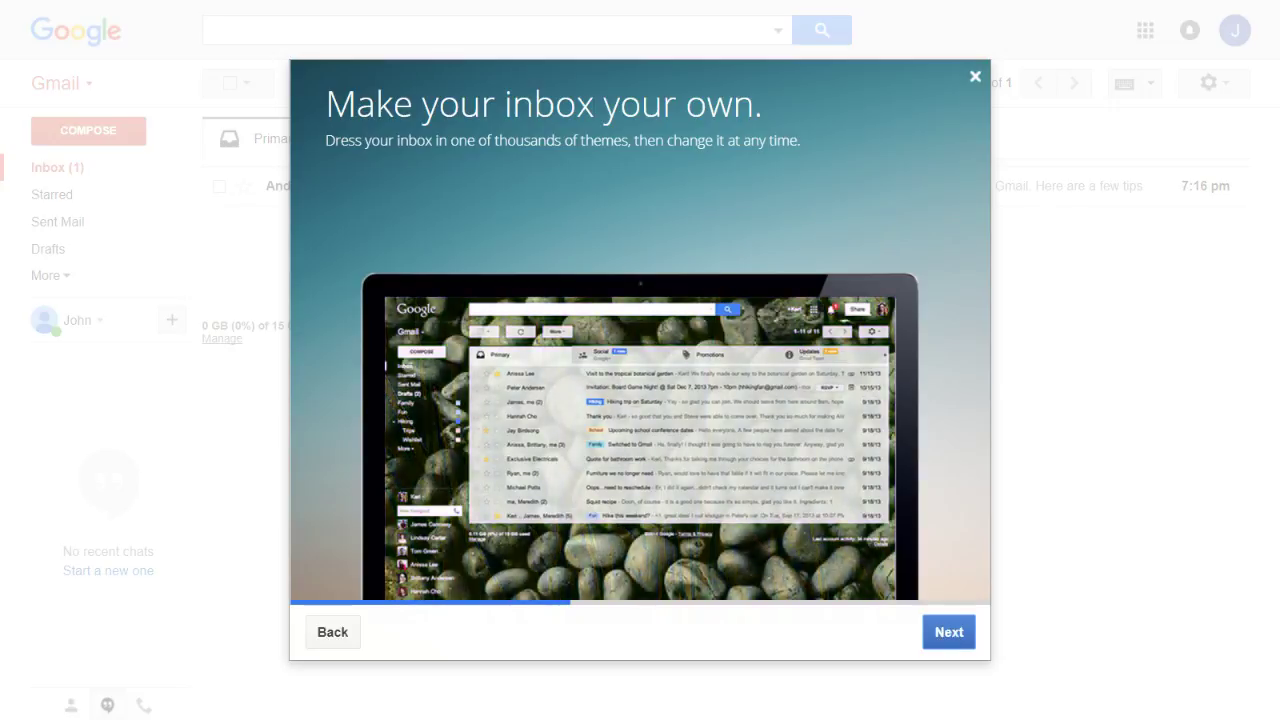
left_click(946, 633)
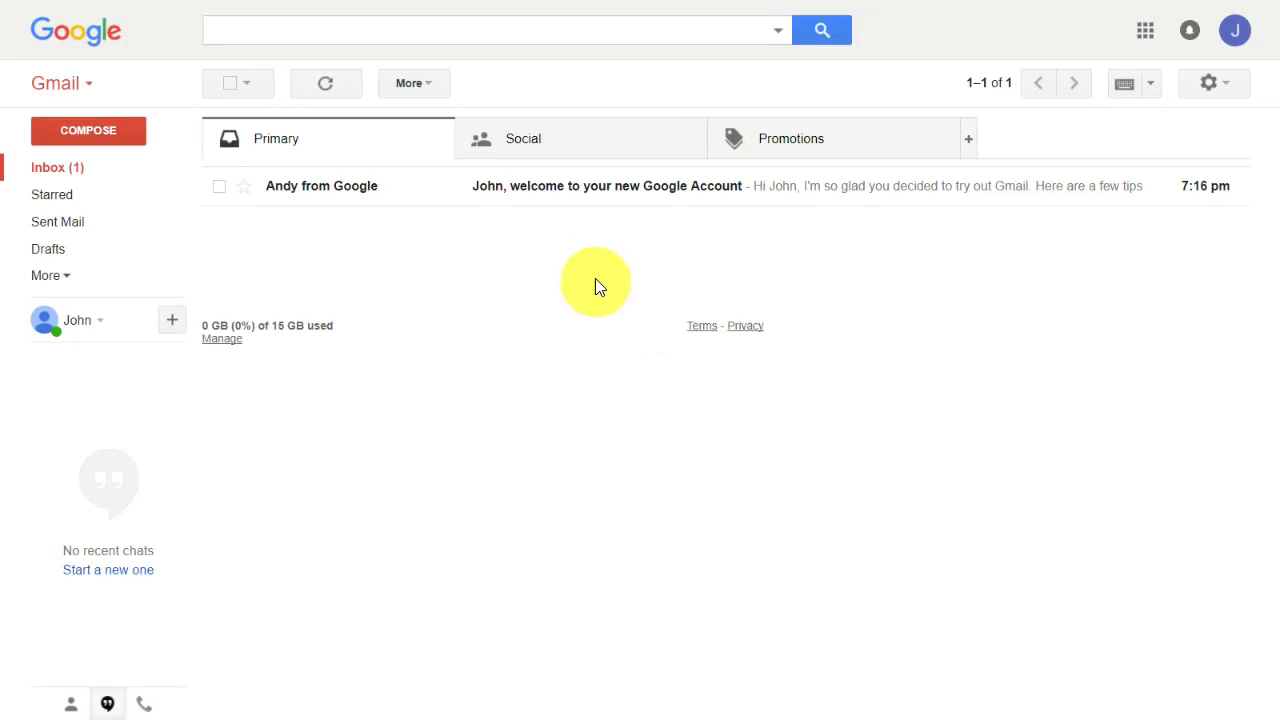
- Read Google's welcome email to the end and go back to the inbox list
left_click(358, 196)
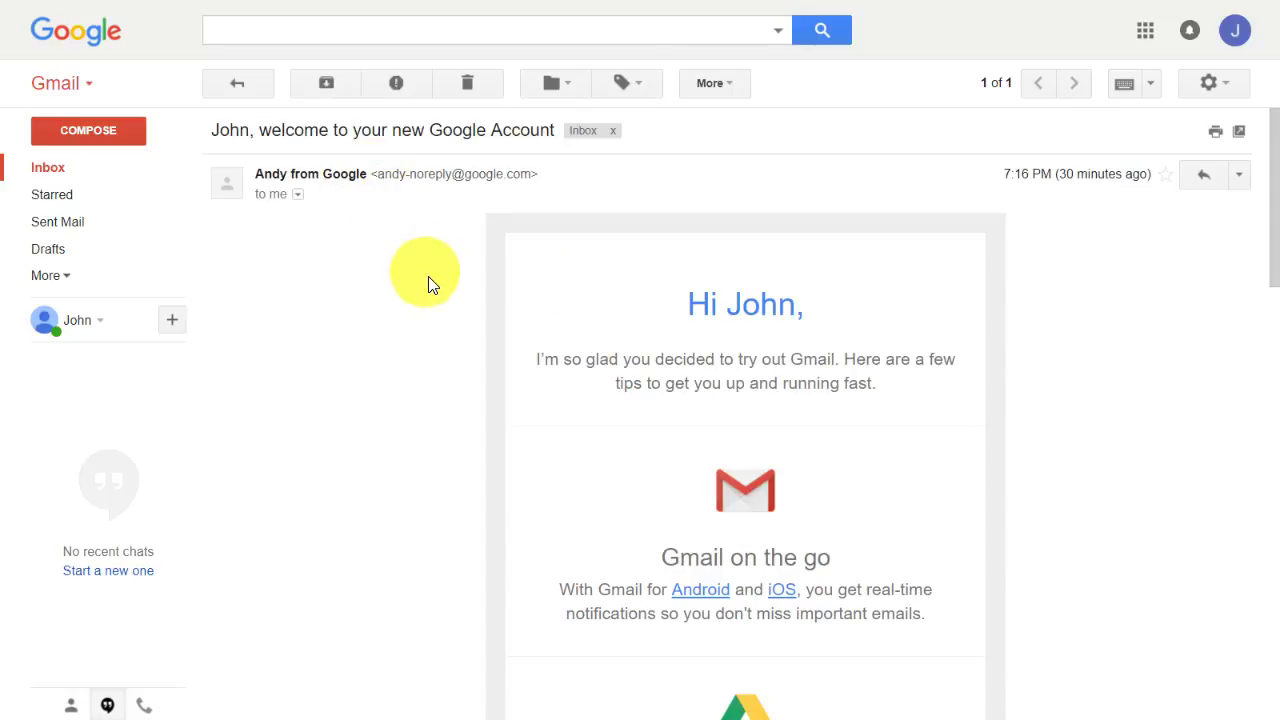
scroll(460, 326, "down", 3)
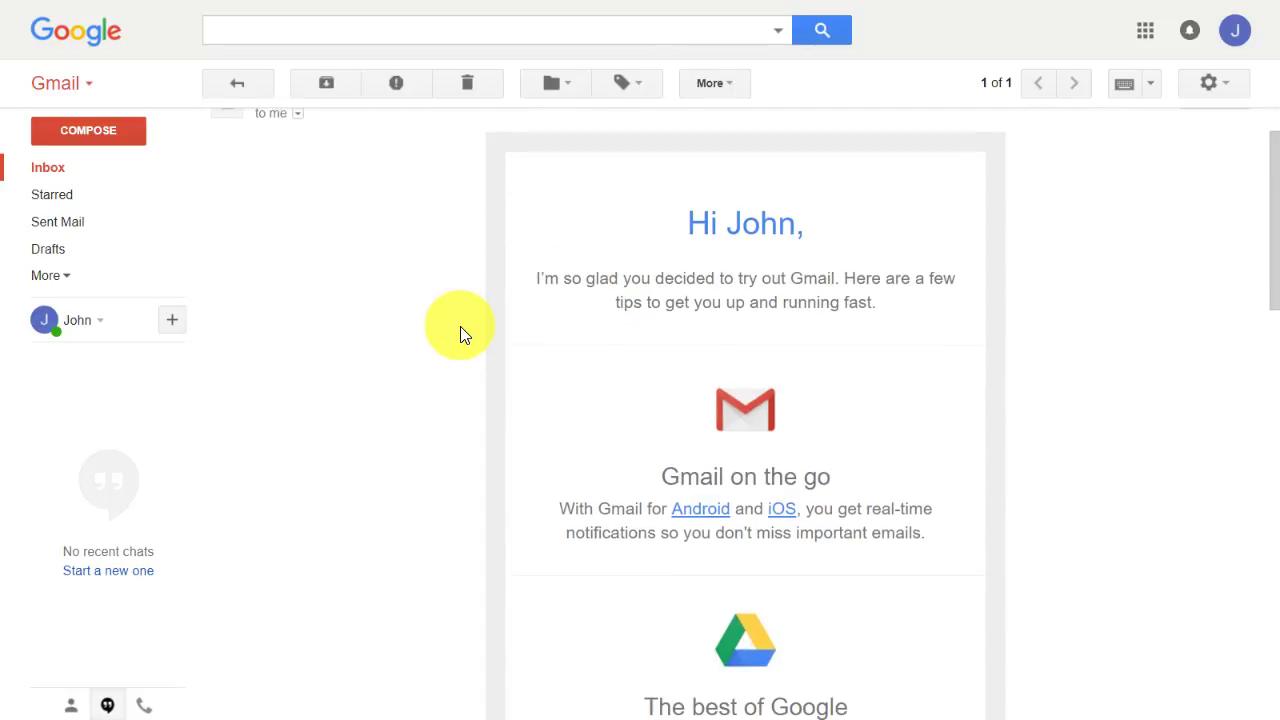
scroll(460, 326, "down", 3)
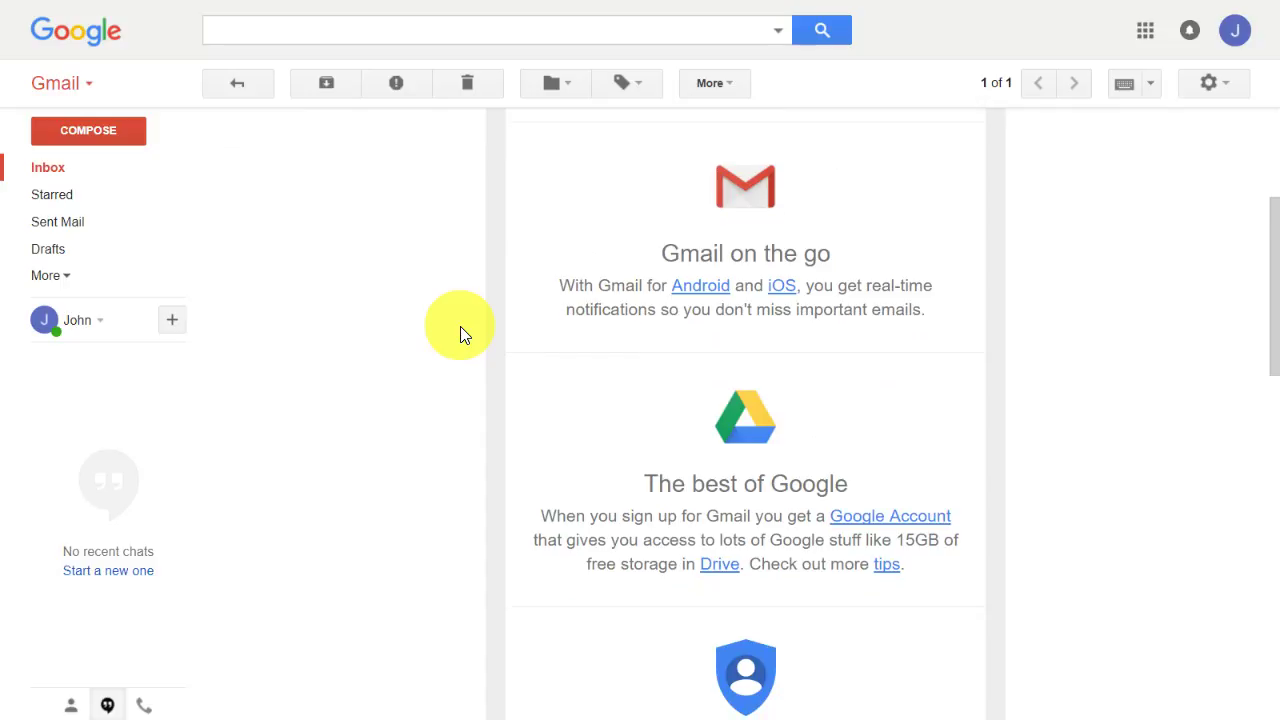
scroll(460, 326, "down", 3)
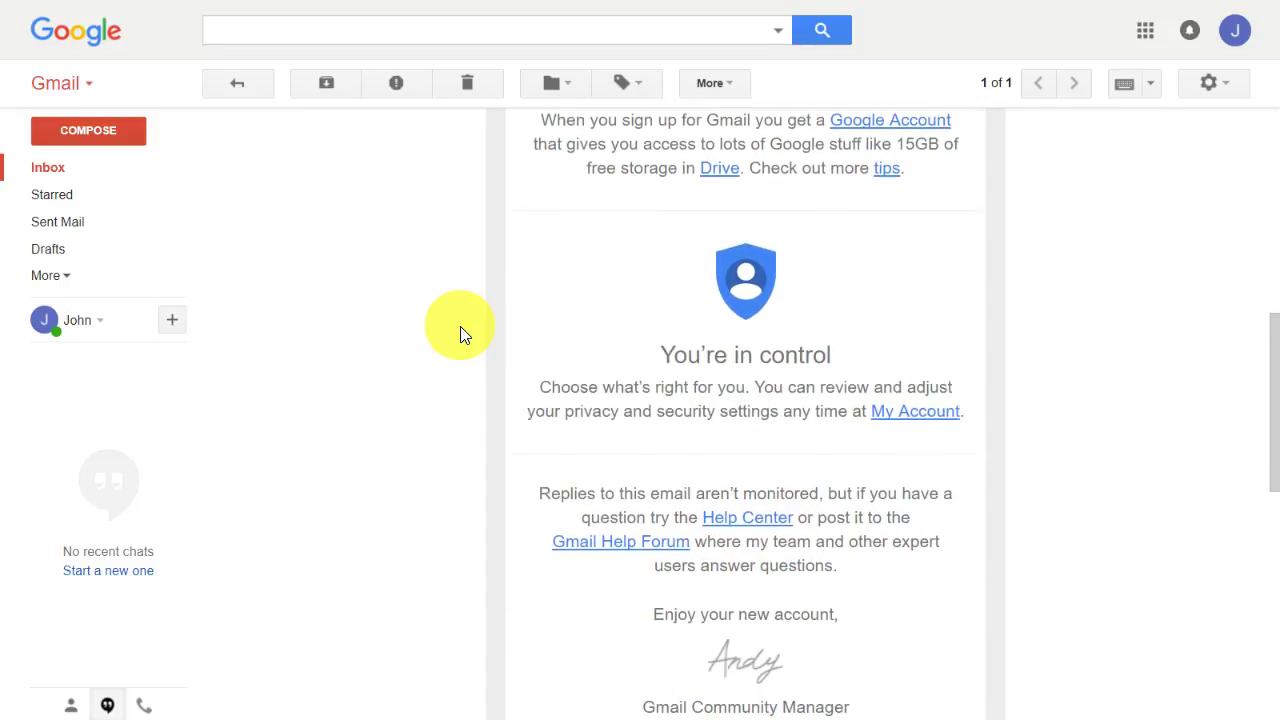
key("alt+Left")
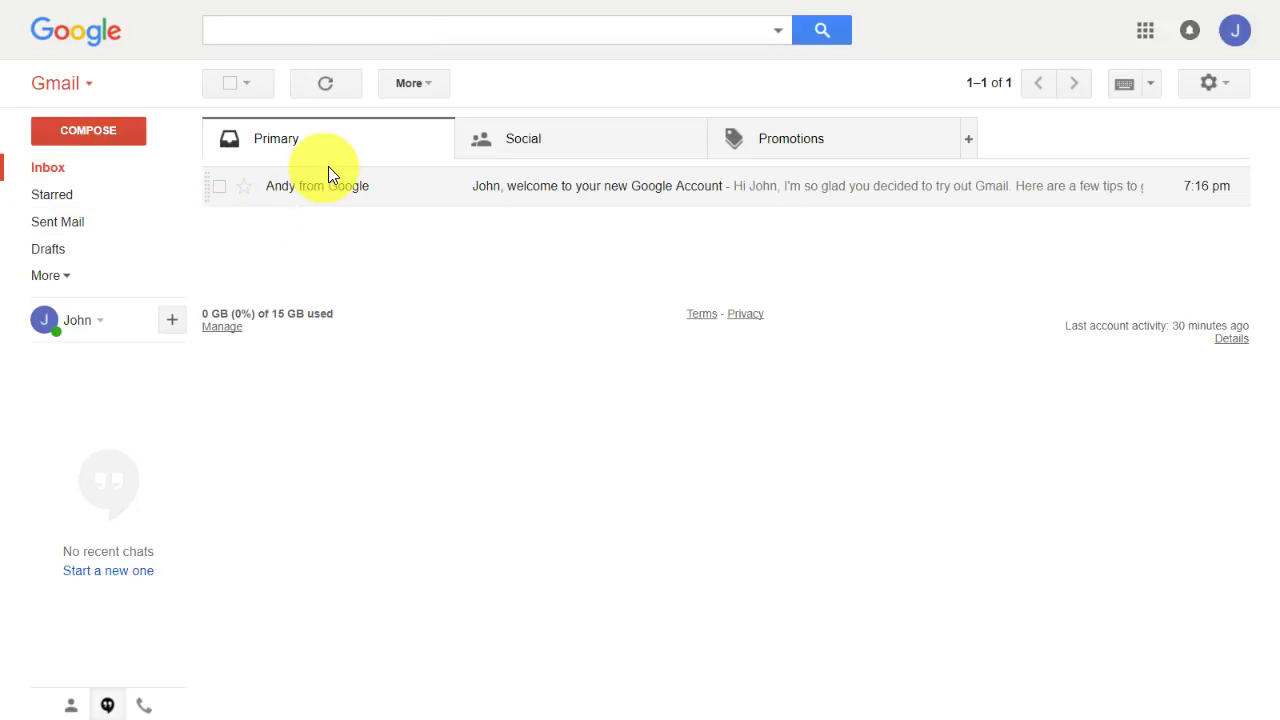
left_click(590, 148)
left_click(822, 145)
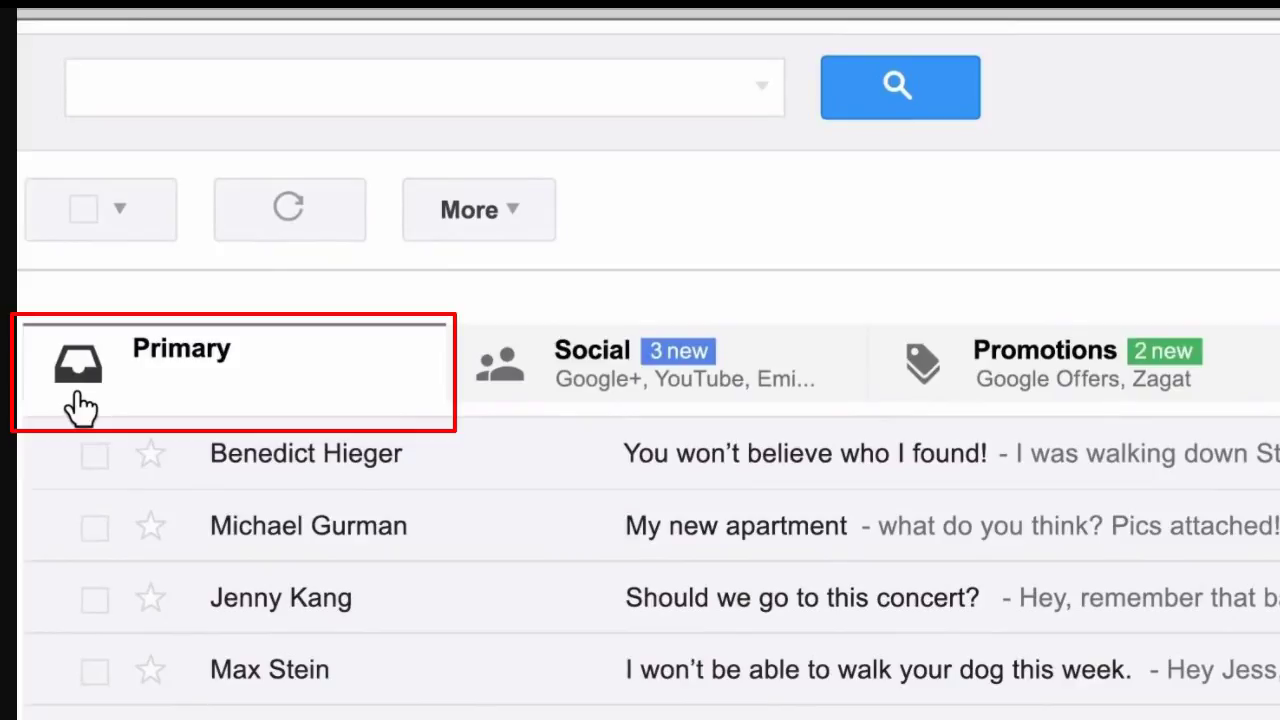
left_click(535, 372)
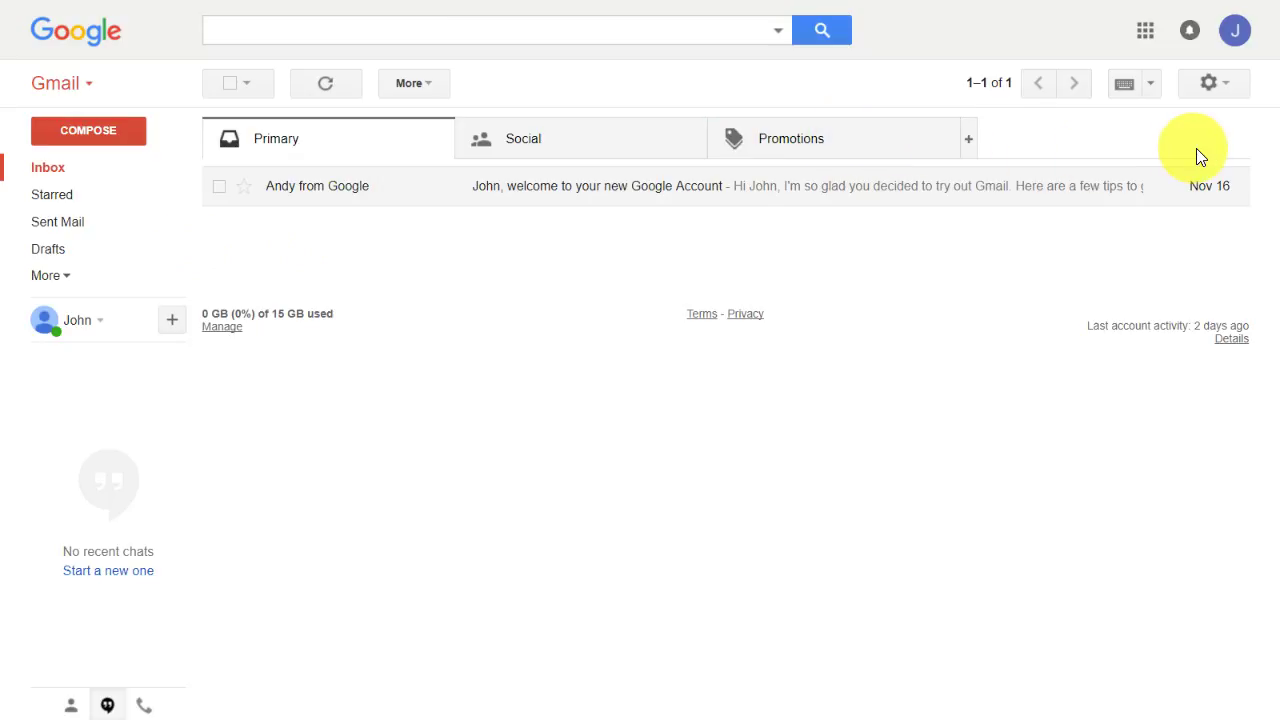
- Uncheck the Social and Promotions tabs in Configure inbox and save the change
left_click(1229, 82)
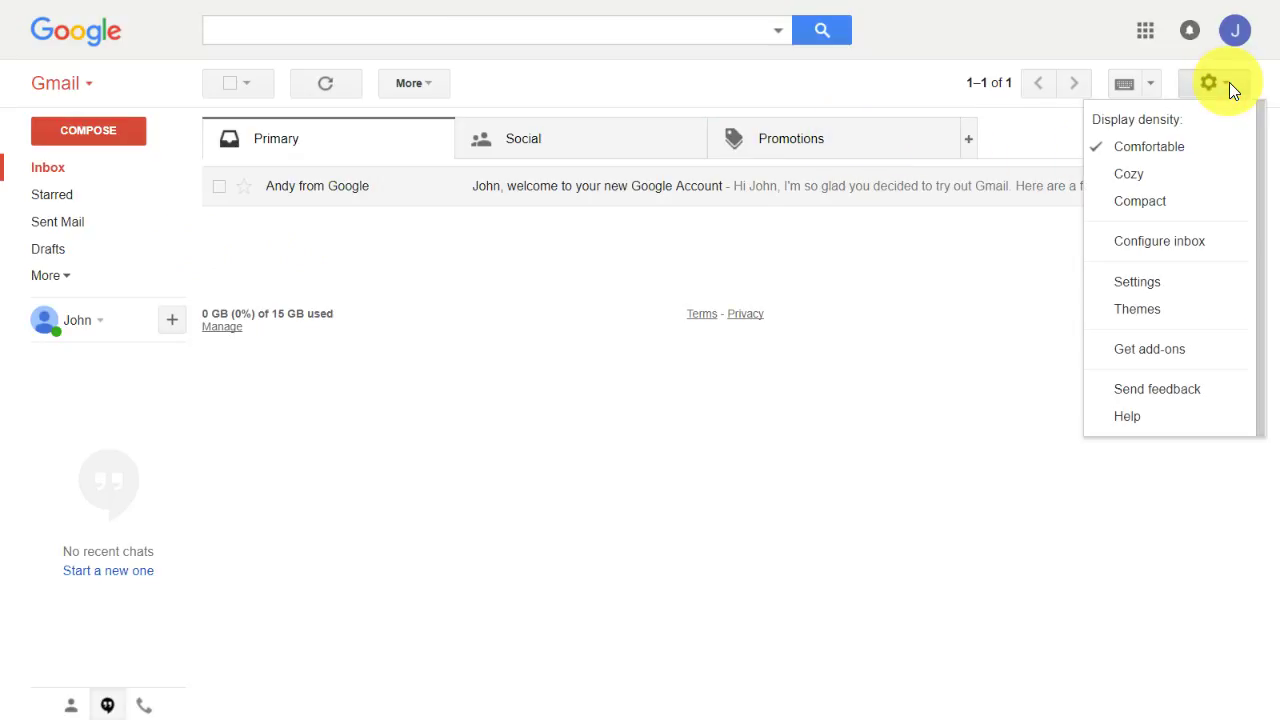
left_click(1133, 245)
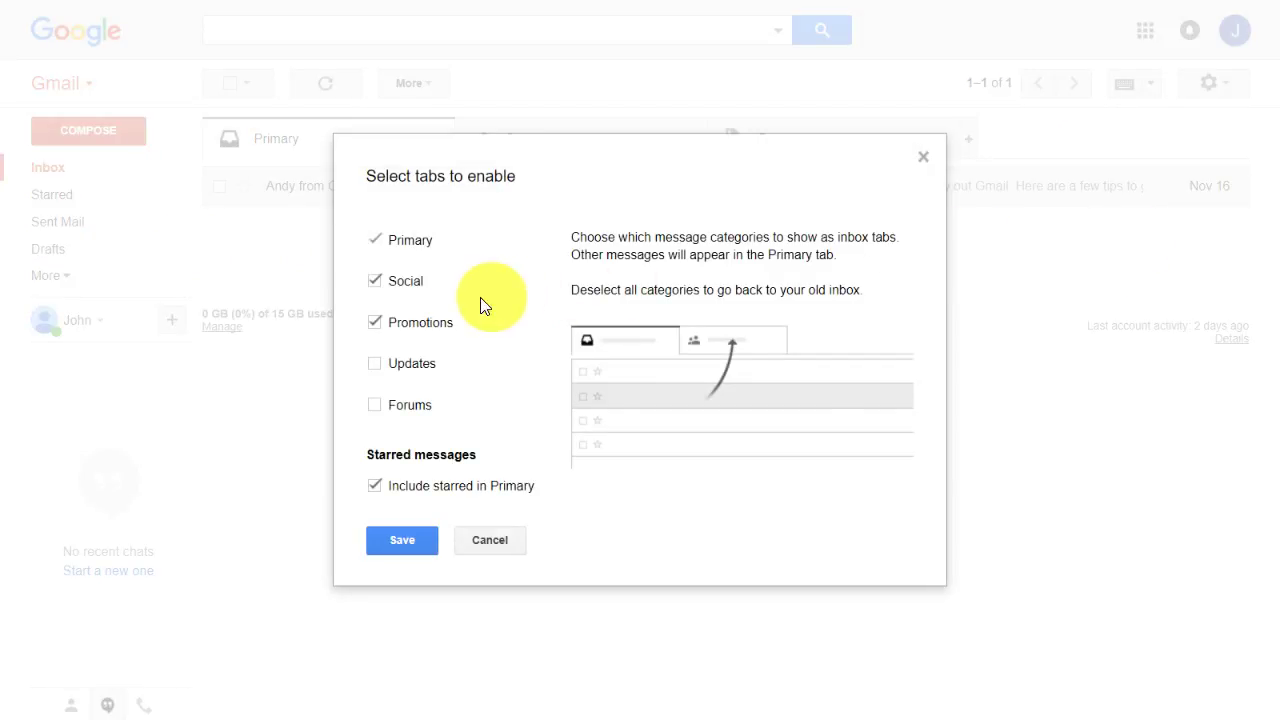
mouse_move(413, 300)
left_click(375, 286)
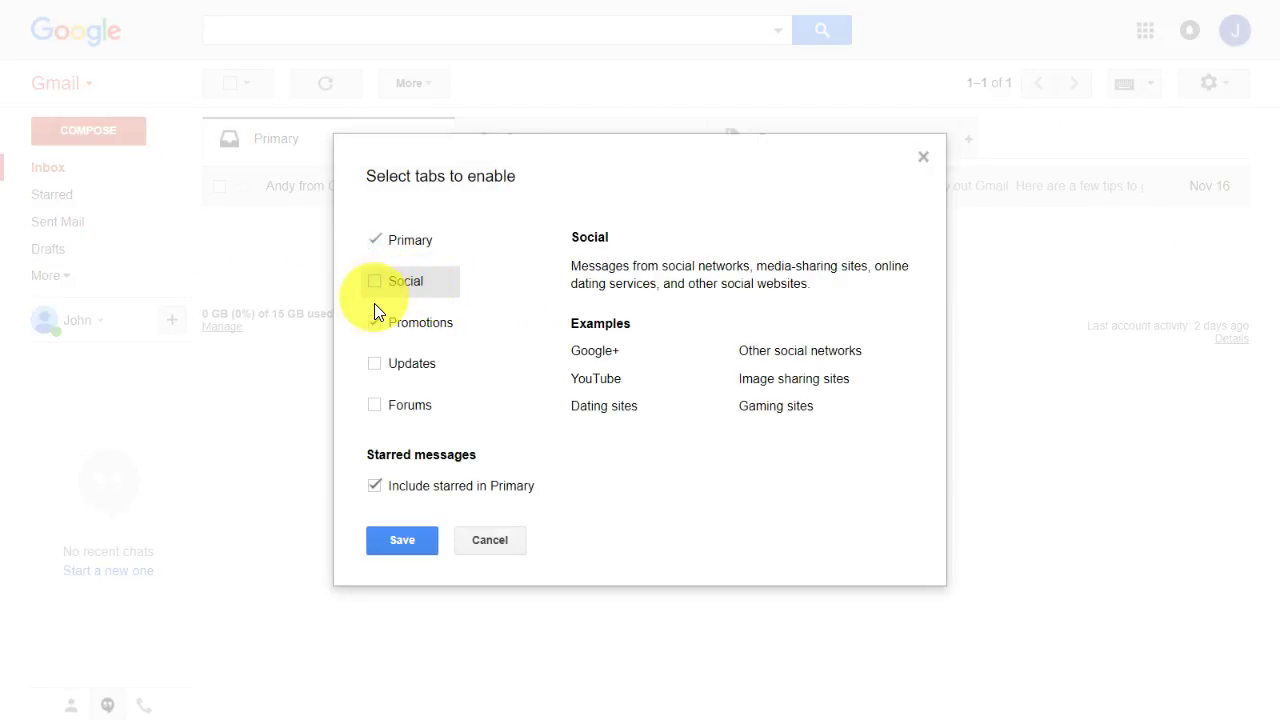
left_click(372, 320)
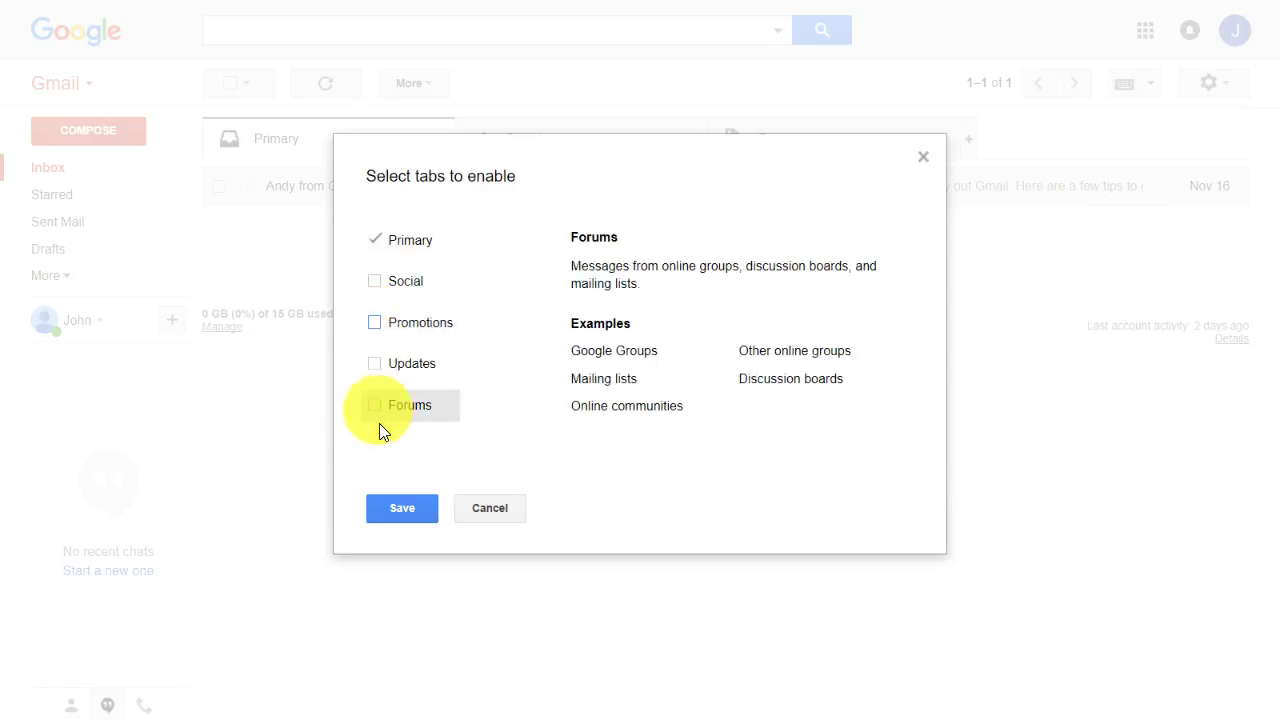
left_click(402, 507)
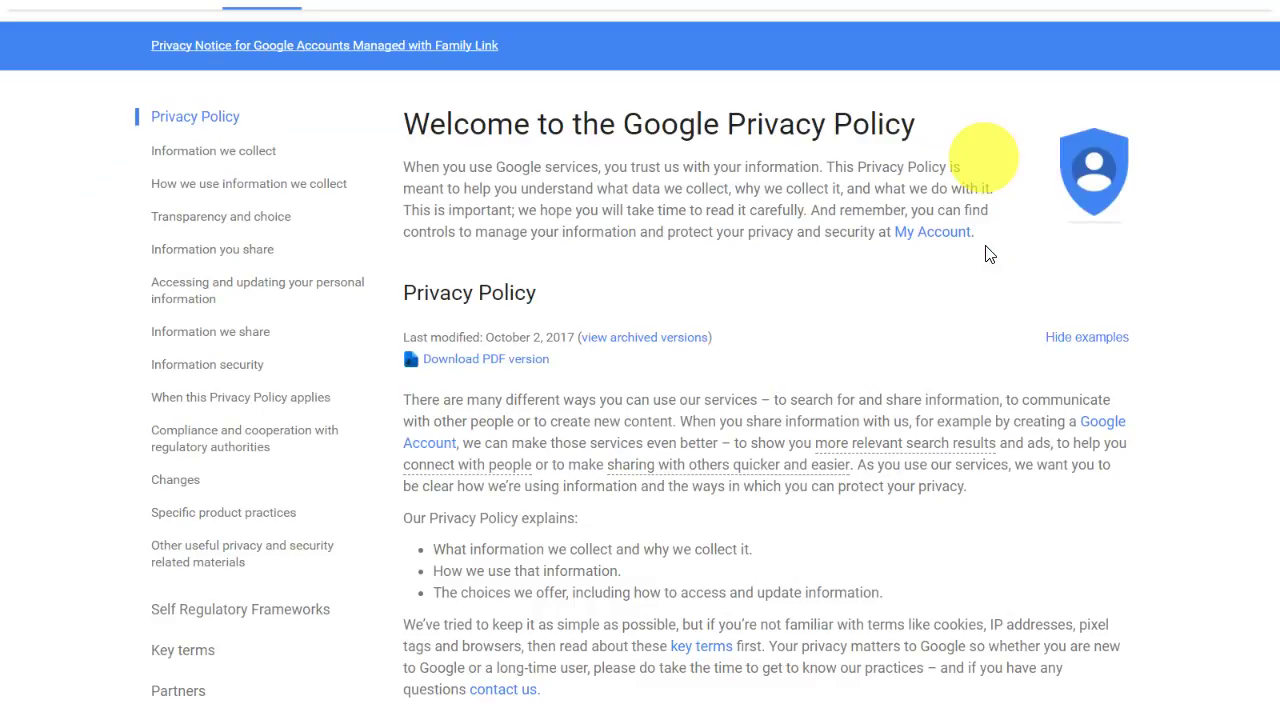
- Scroll the Google Privacy Policy down to the 'Information we collect' section
scroll(1016, 261, "down", 2)
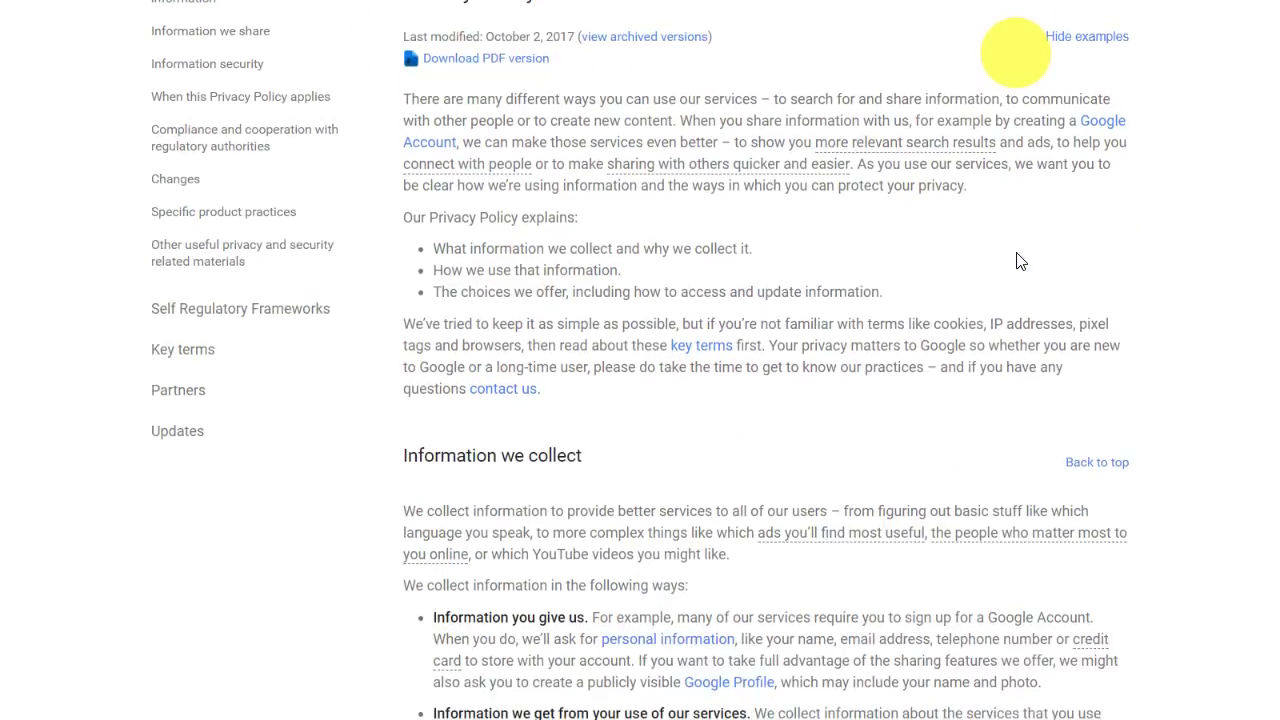
scroll(1020, 261, "down", 1)
scroll(1020, 261, "down", 1)
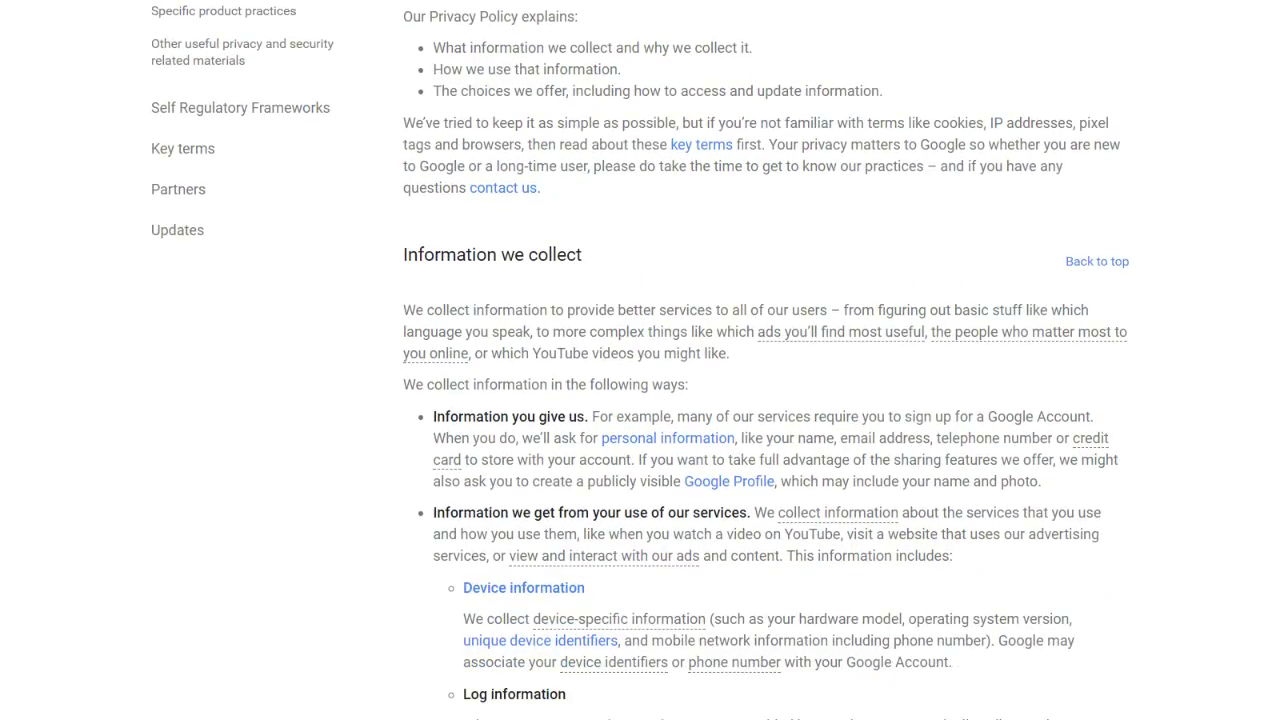